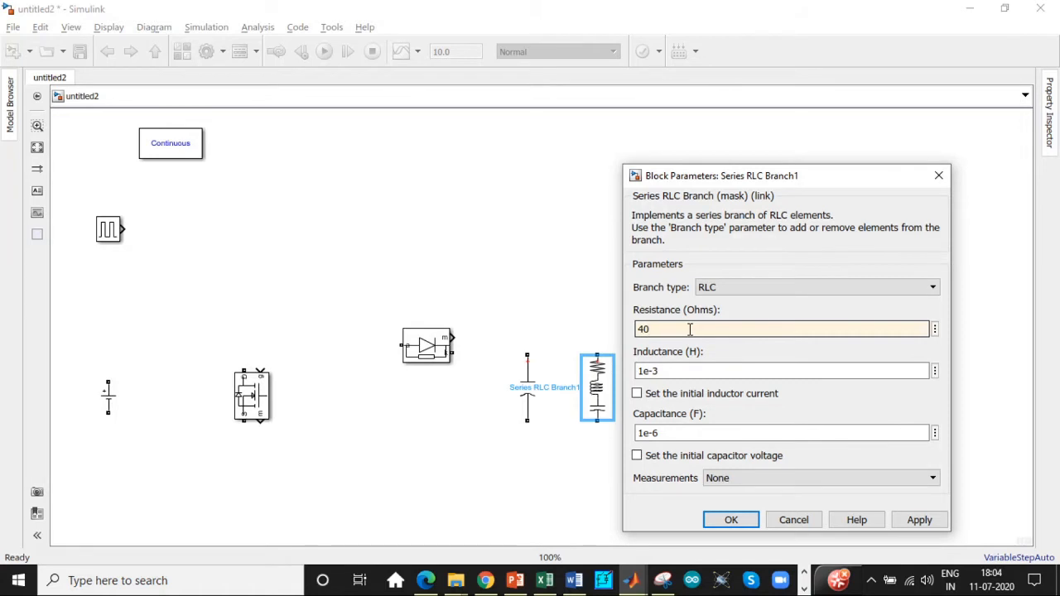
Set the branch type of the Series RLC Branch1 block to R and accept its parameters
click(754, 284)
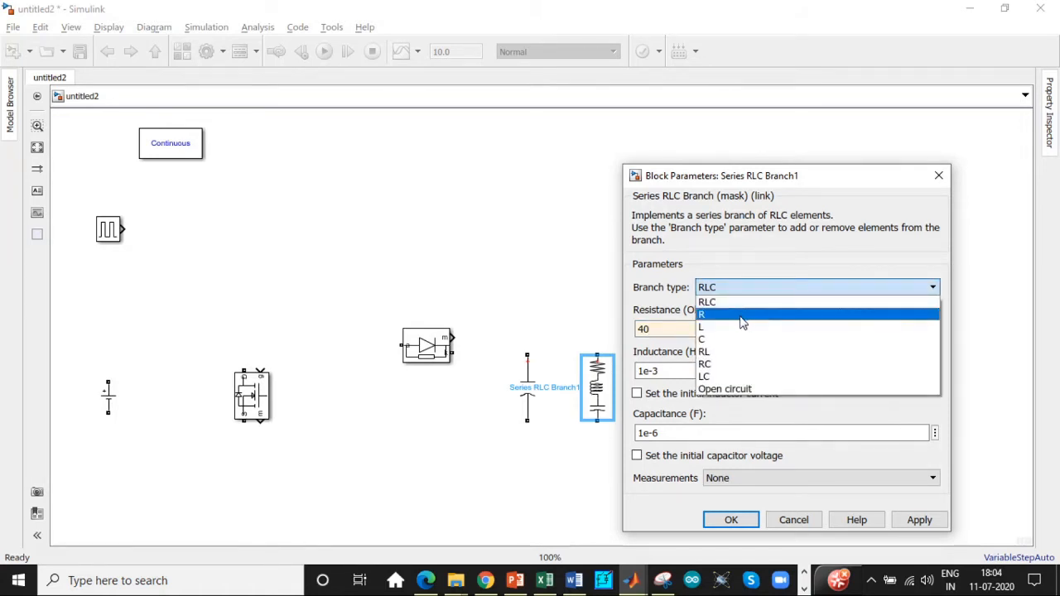
click(741, 315)
click(724, 395)
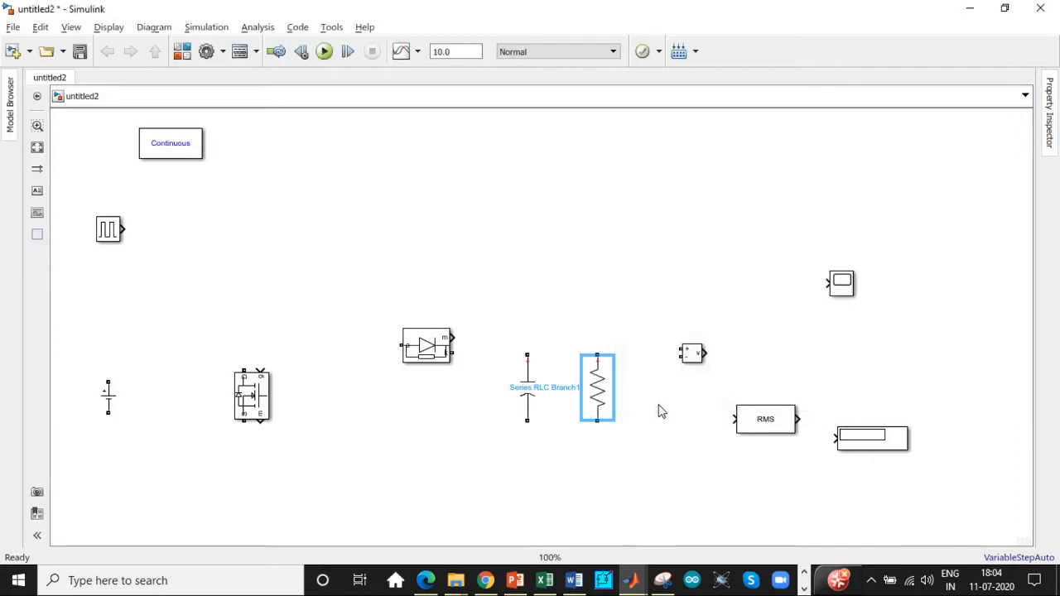
Turn off the measurement port option in the Diode block's parameters
double_click(414, 352)
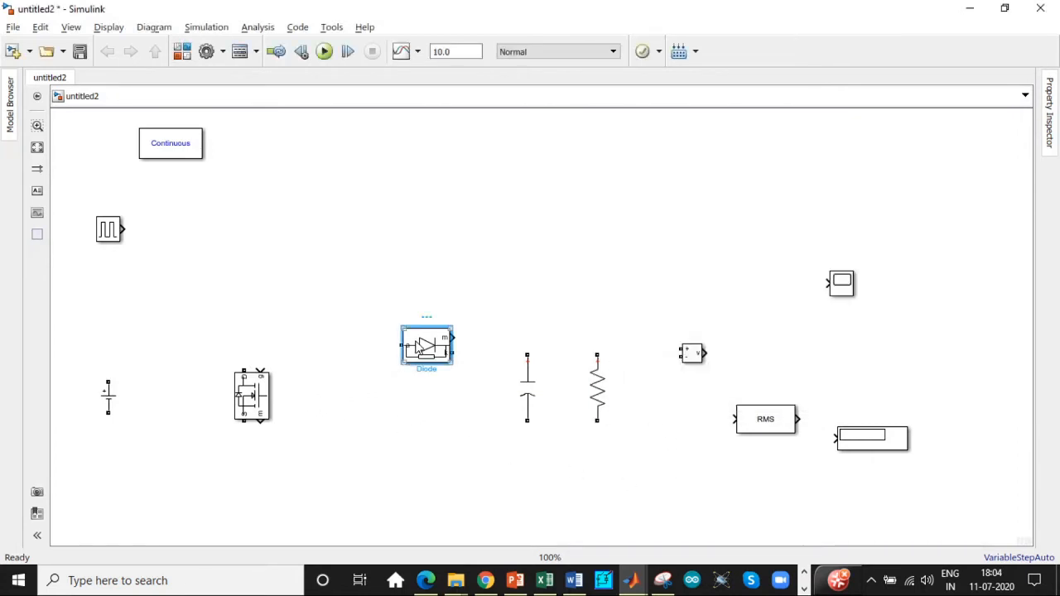
scroll(776, 247, down, 2)
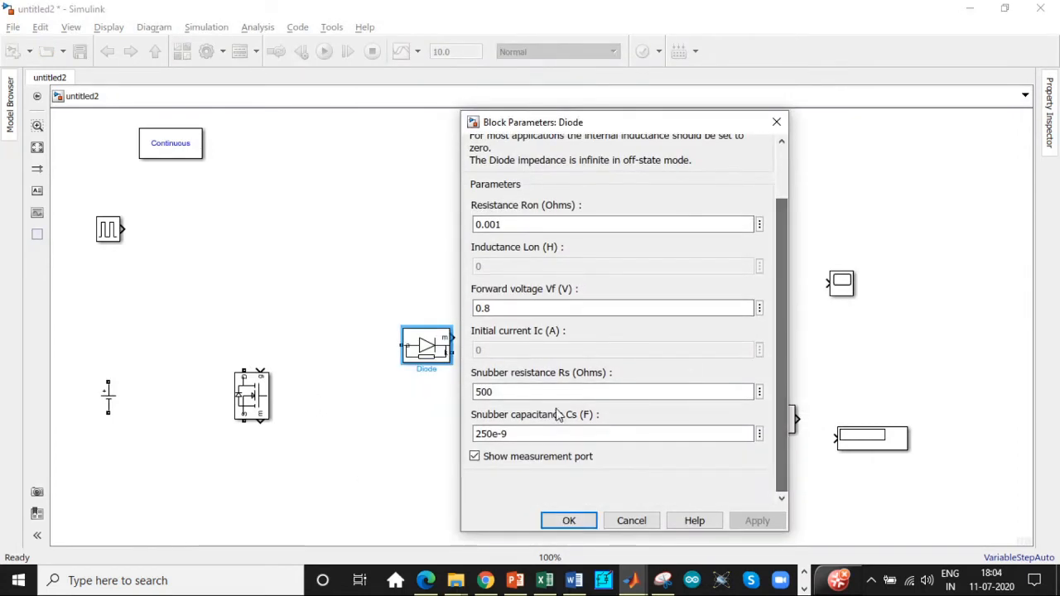
click(474, 456)
click(569, 522)
Turn off the measurement port option in the Mosfet block's parameters
click(252, 396)
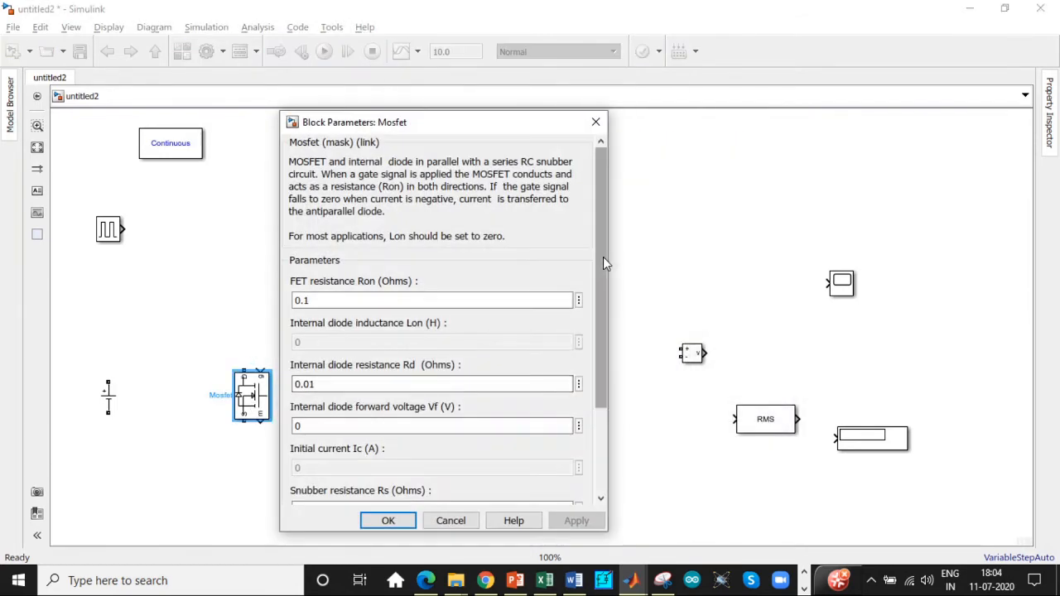
scroll(602, 256, down, 3)
click(309, 456)
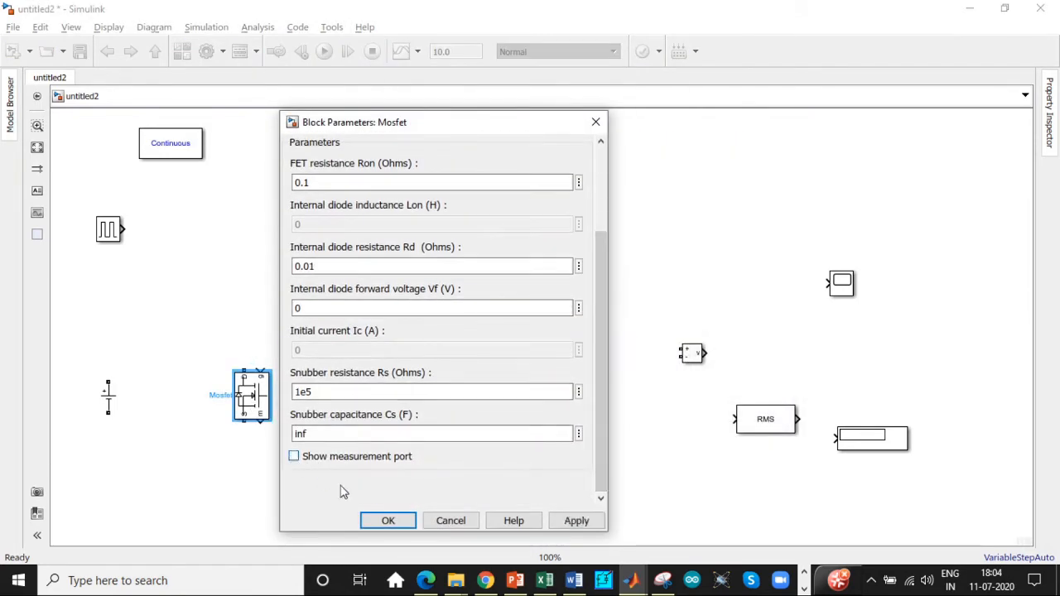
click(370, 522)
Search the Simulink Library Browser for "Linear transformer"
click(633, 580)
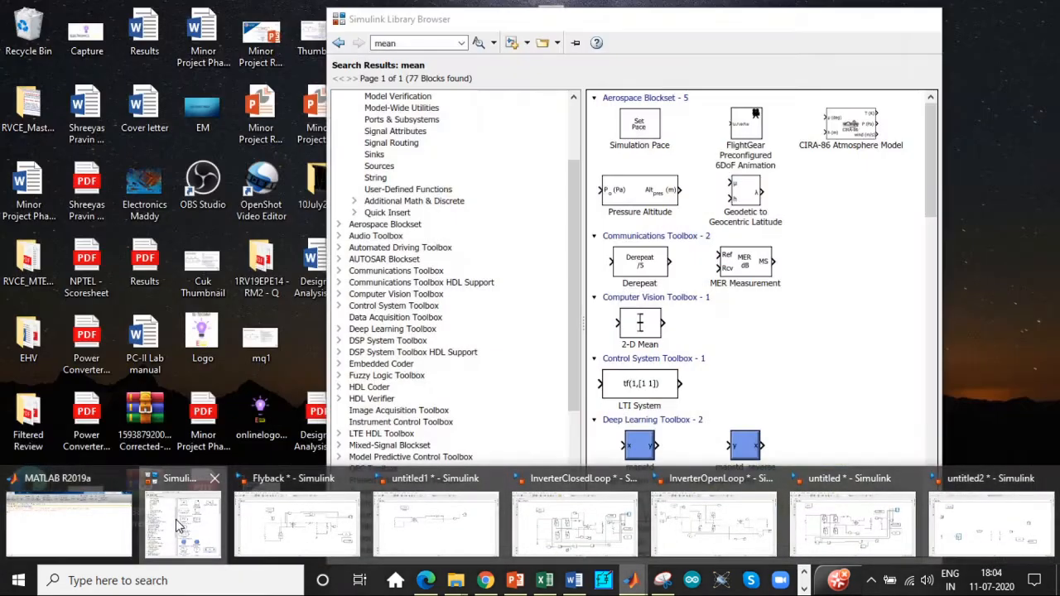
click(196, 526)
click(411, 45)
text(l)
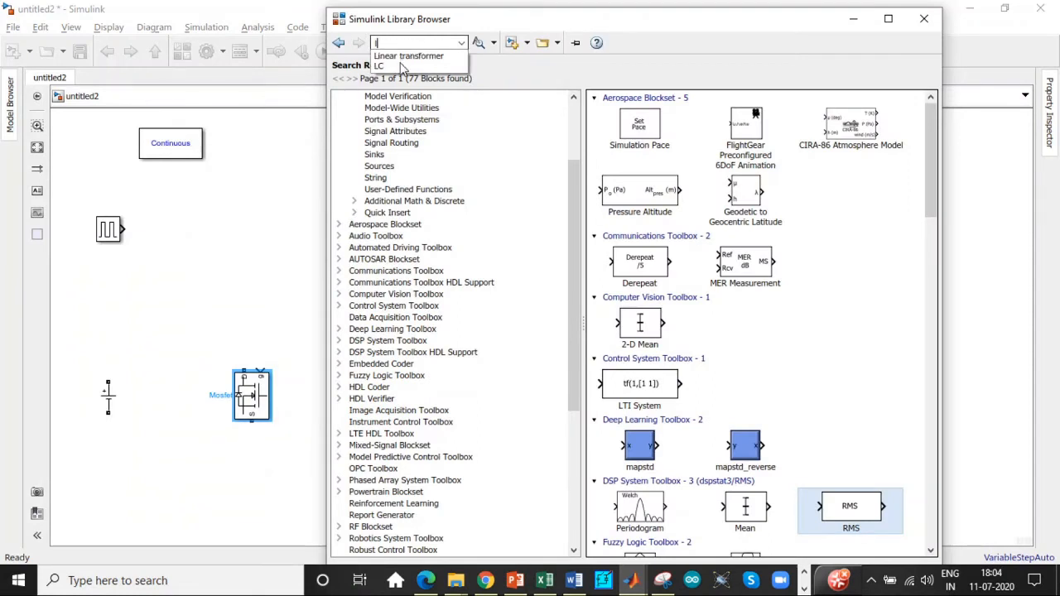
click(405, 55)
click(440, 43)
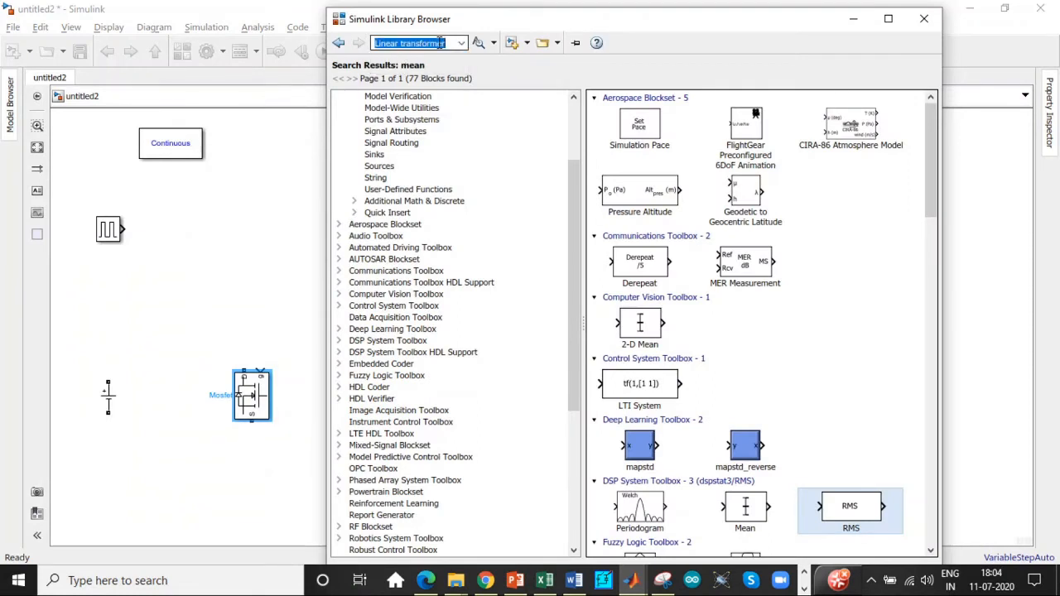
key(Return)
Add the Linear Transformer block to model untitled2 and place it between the MOSFET and the diode, slightly above them
click(721, 149)
right_click(722, 147)
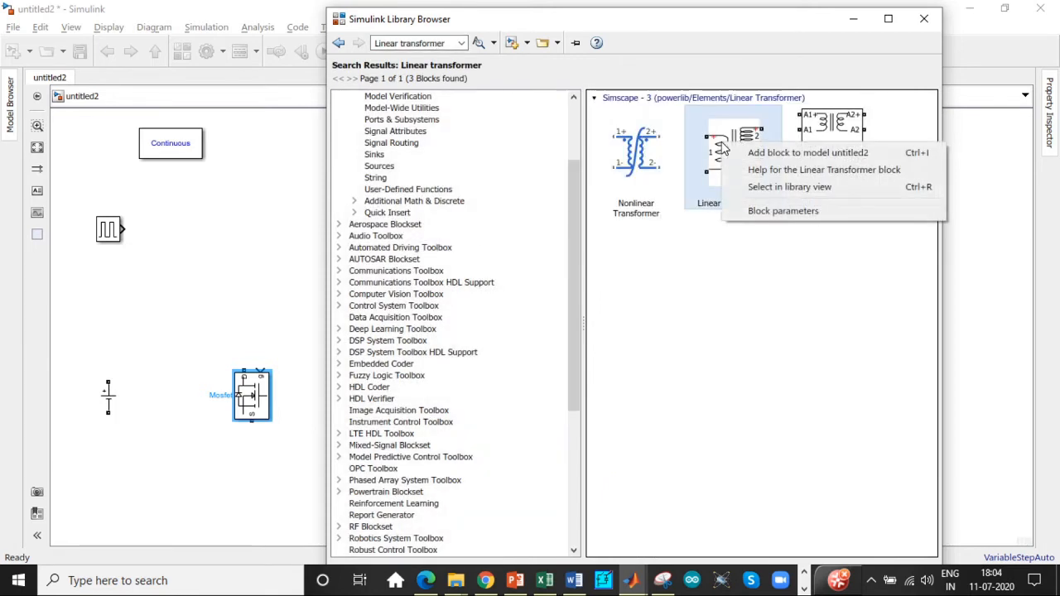
click(754, 152)
click(853, 18)
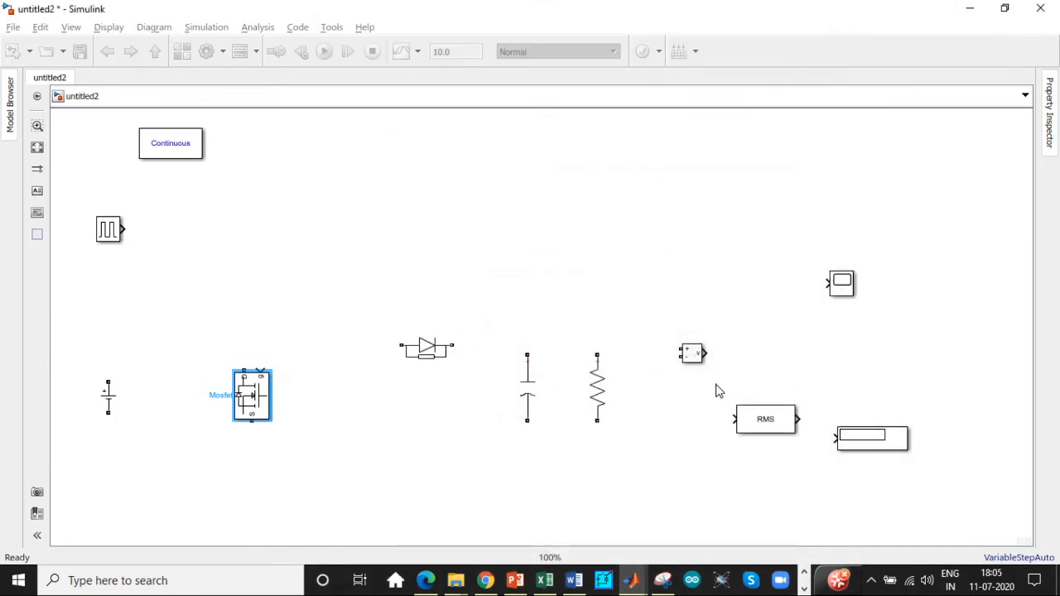
drag(563, 330, 335, 329)
Set the Linear Transformer's units to SI and its nominal power and frequency to [ 40 100e3 ]
double_click(335, 330)
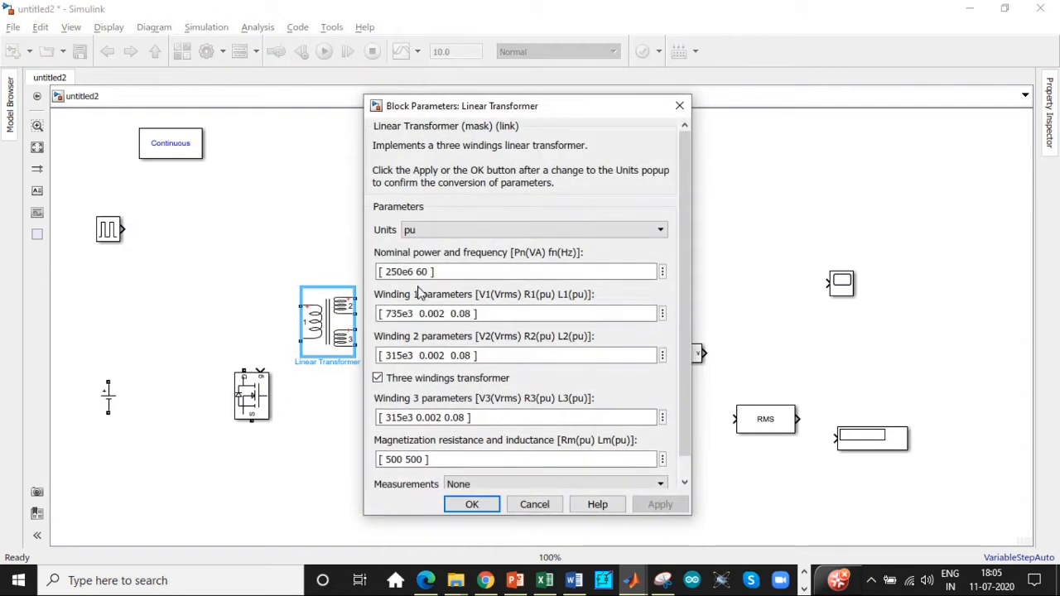
click(430, 238)
click(425, 256)
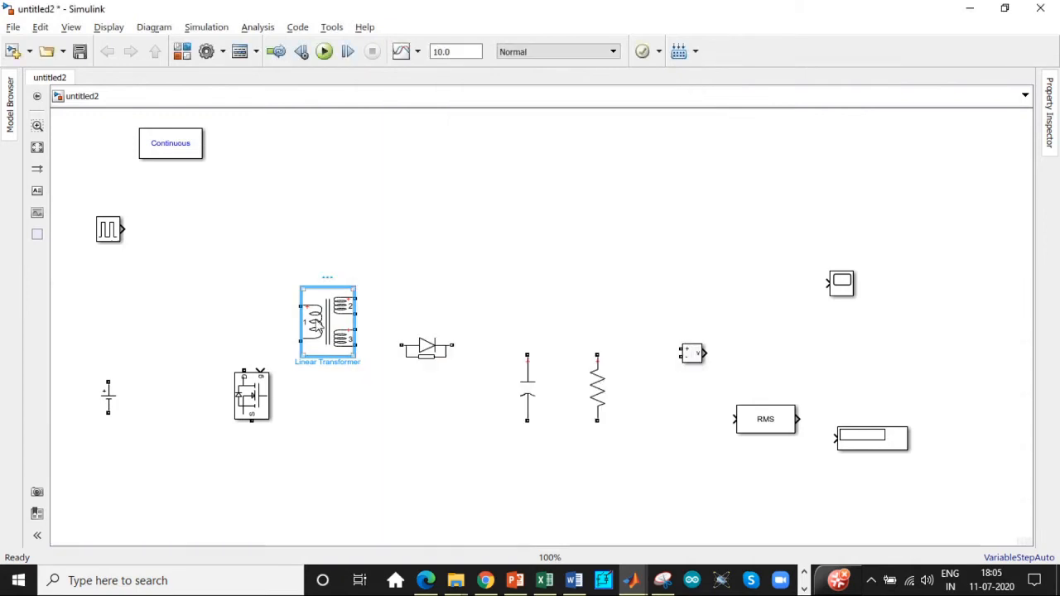
click(420, 231)
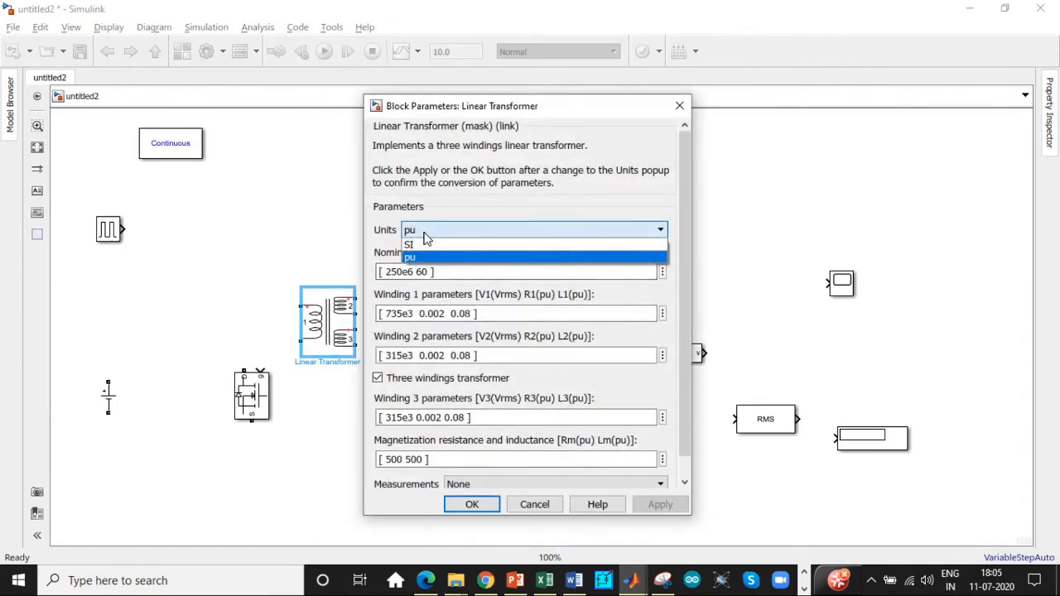
click(422, 246)
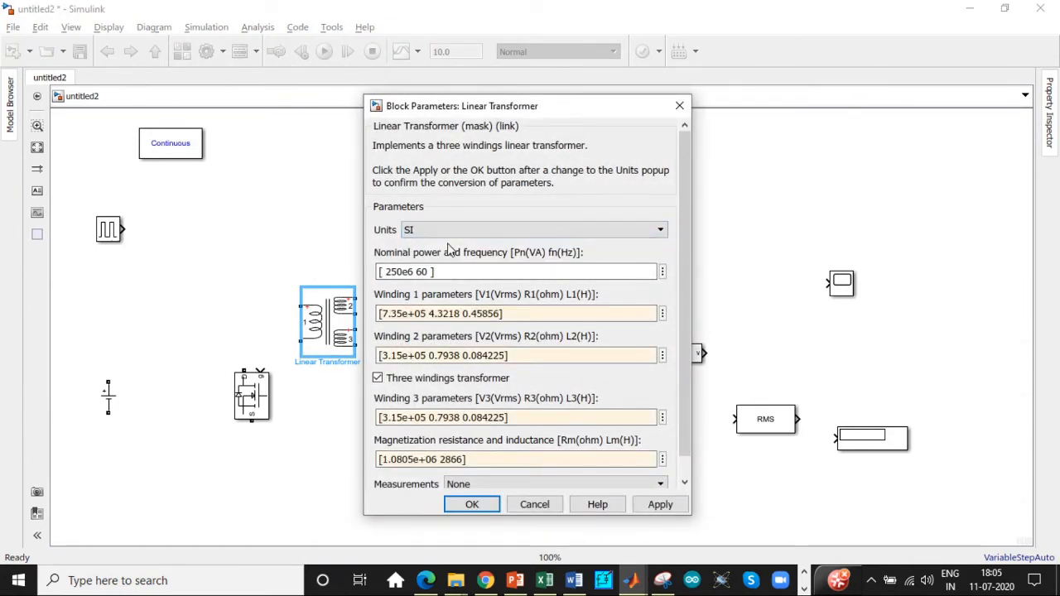
click(410, 272)
double_click(410, 272)
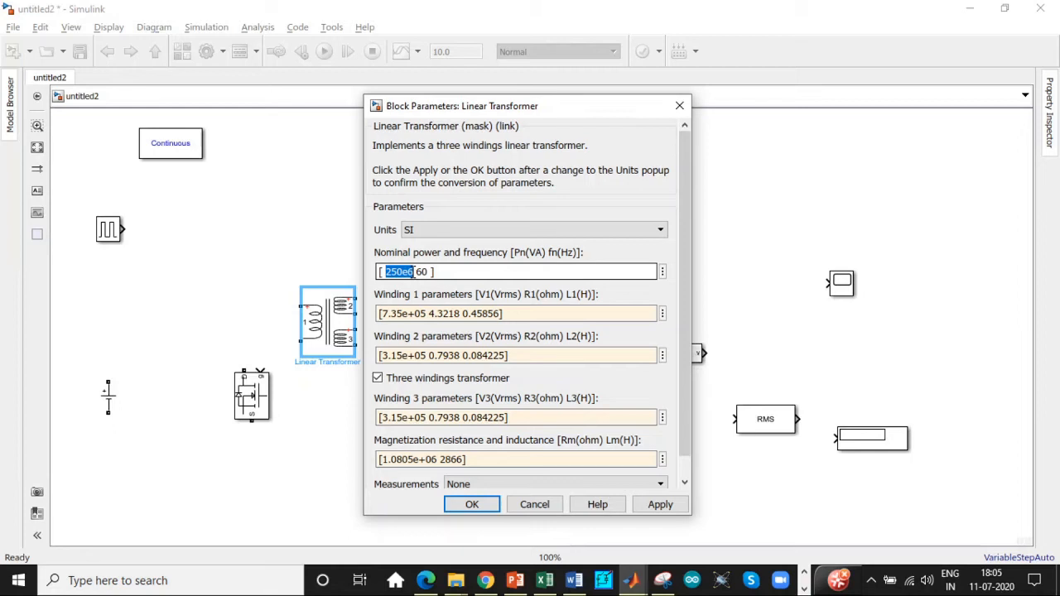
text(40 100e3)
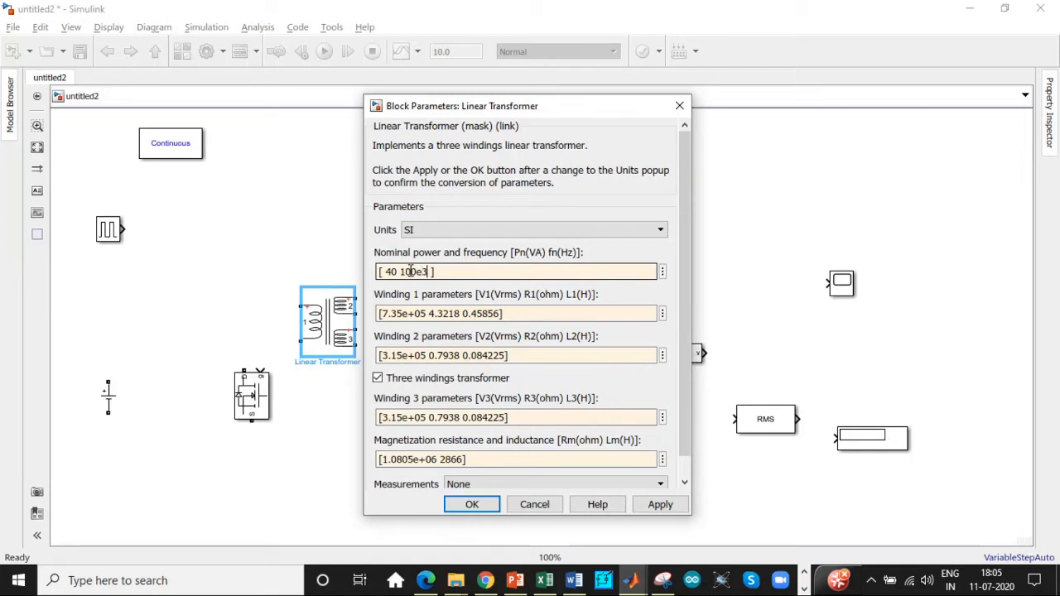
Set the transformer's winding 1 resistance and inductance to 0, leaving its voltage entry as is
triple_click(452, 313)
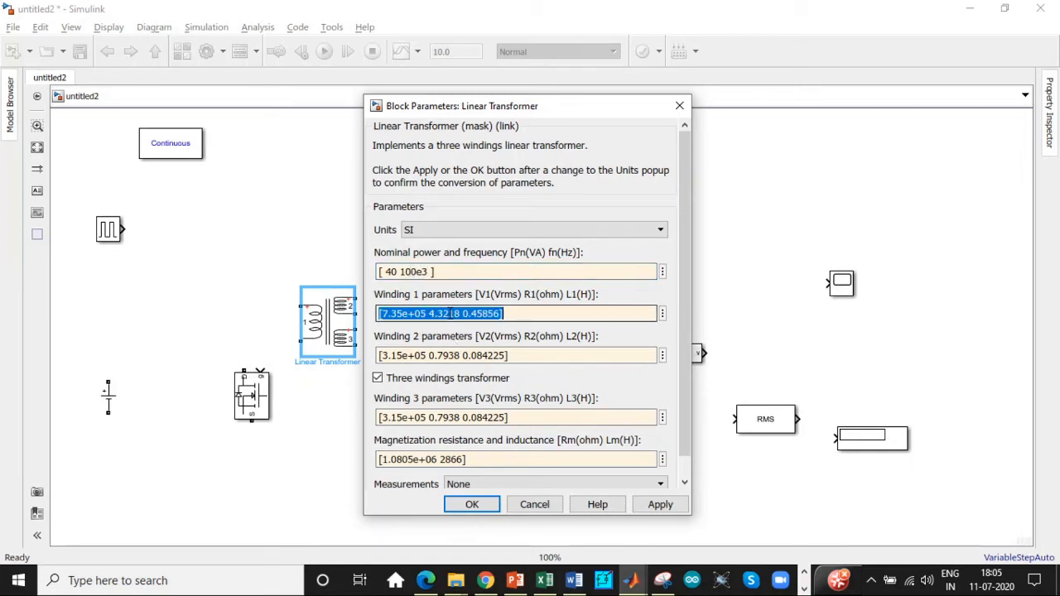
click(479, 314)
key(BackSpace)
key(BackSpace)
key(BackSpace)
key(BackSpace)
key(BackSpace)
key(BackSpace)
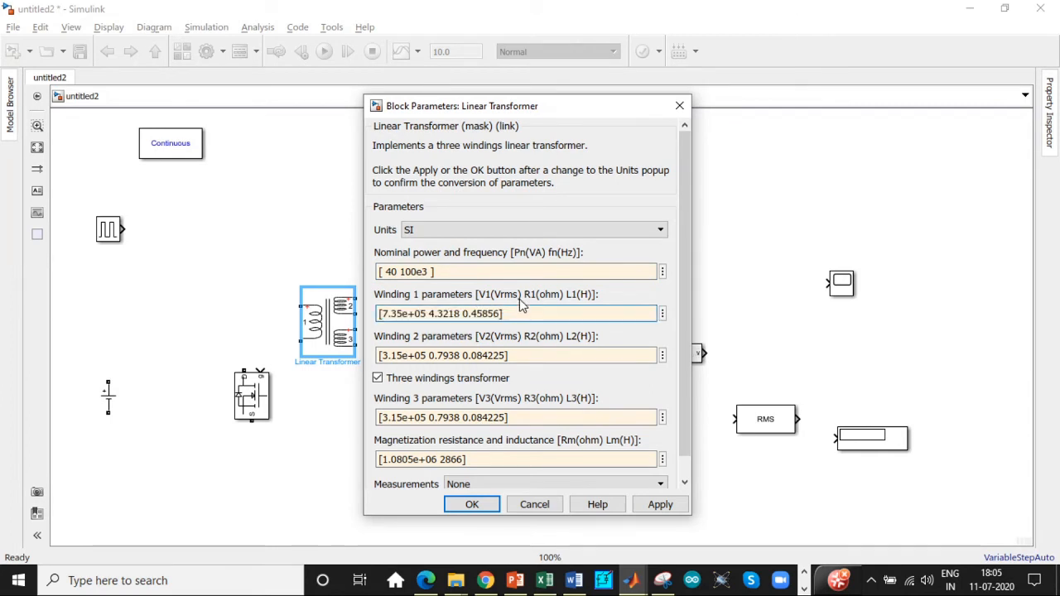
key(BackSpace)
key(BackSpace)
key(BackSpace)
key(BackSpace)
key(BackSpace)
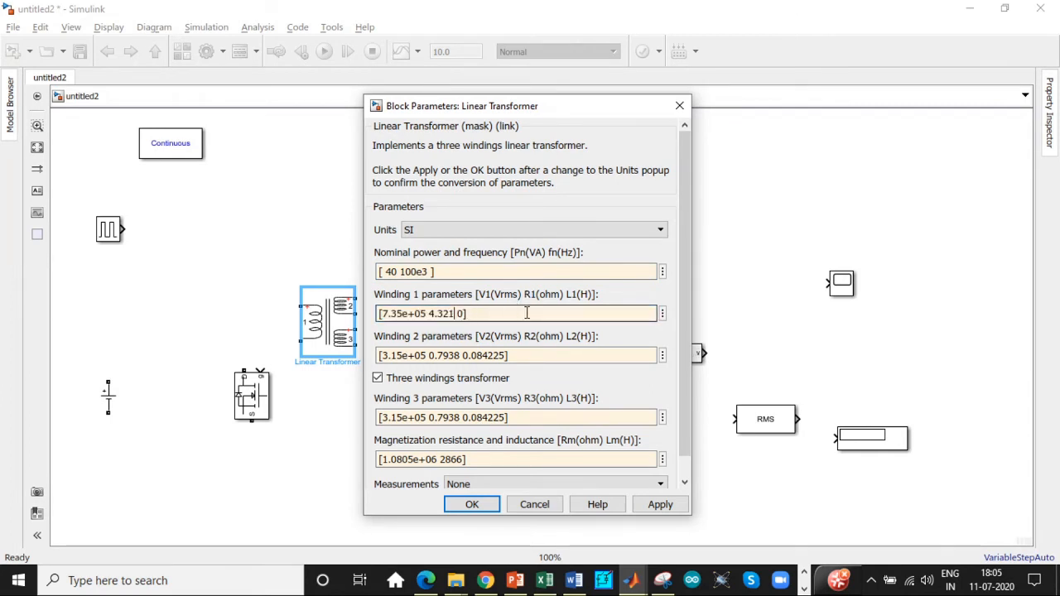
text(0)
Set the transformer's winding 2 resistance and inductance to 0, leaving its voltage entry as is
click(507, 356)
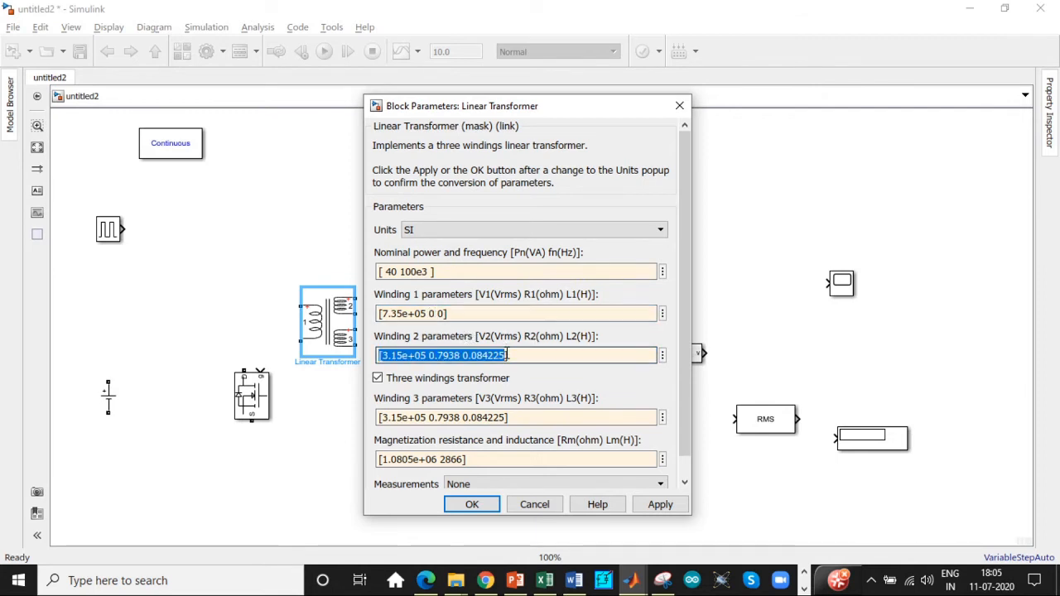
drag(507, 356, 500, 364)
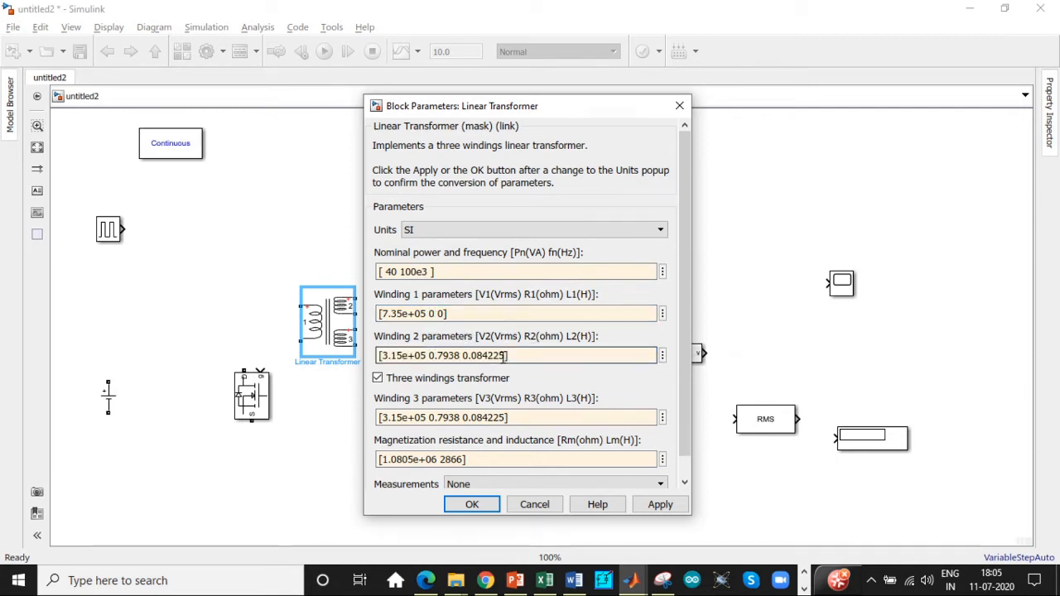
click(510, 354)
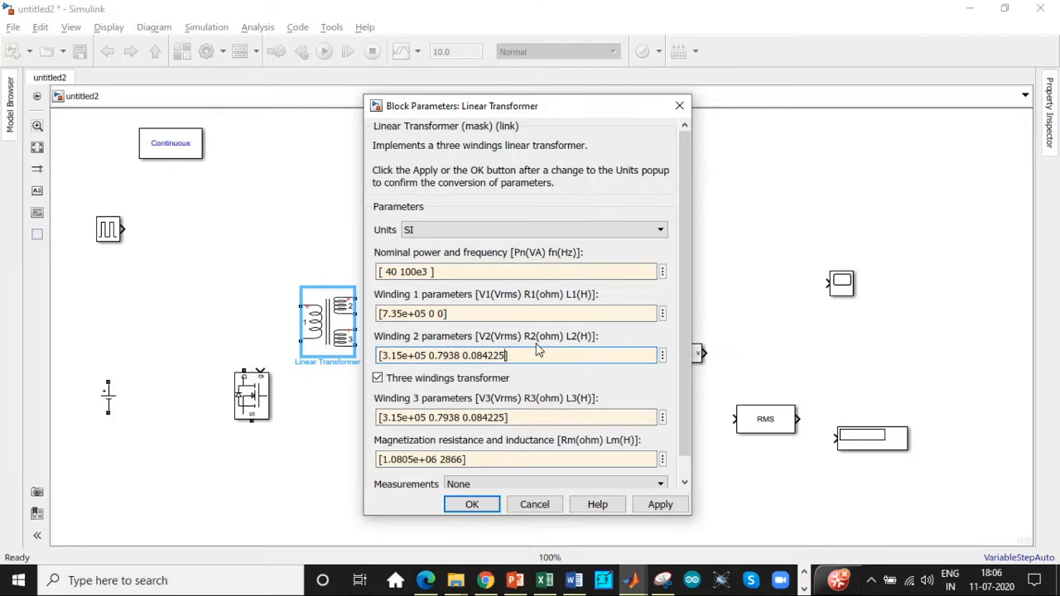
key(BackSpace)
key(BackSpace)
key(BackSpace)
click(461, 355)
key(BackSpace)
key(BackSpace)
key(BackSpace)
key(BackSpace)
key(BackSpace)
key(BackSpace)
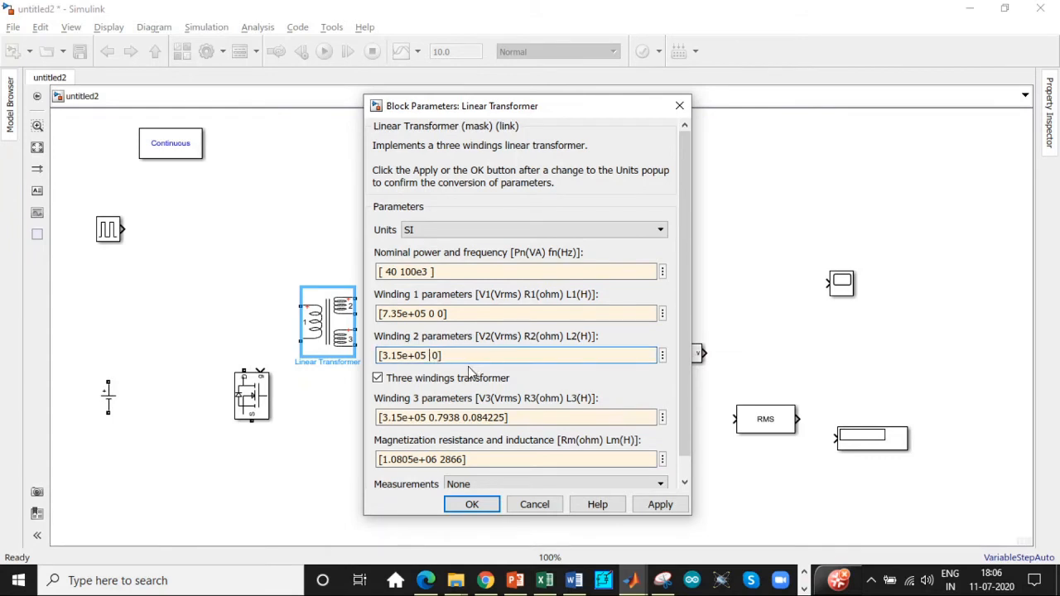
text(0)
Set the transformer's winding 1 voltage to 24, making its parameters [24 0 0]
click(419, 315)
triple_click(429, 313)
double_click(421, 313)
key(BackSpace)
key(BackSpace)
key(BackSpace)
key(BackSpace)
key(BackSpace)
key(BackSpace)
key(BackSpace)
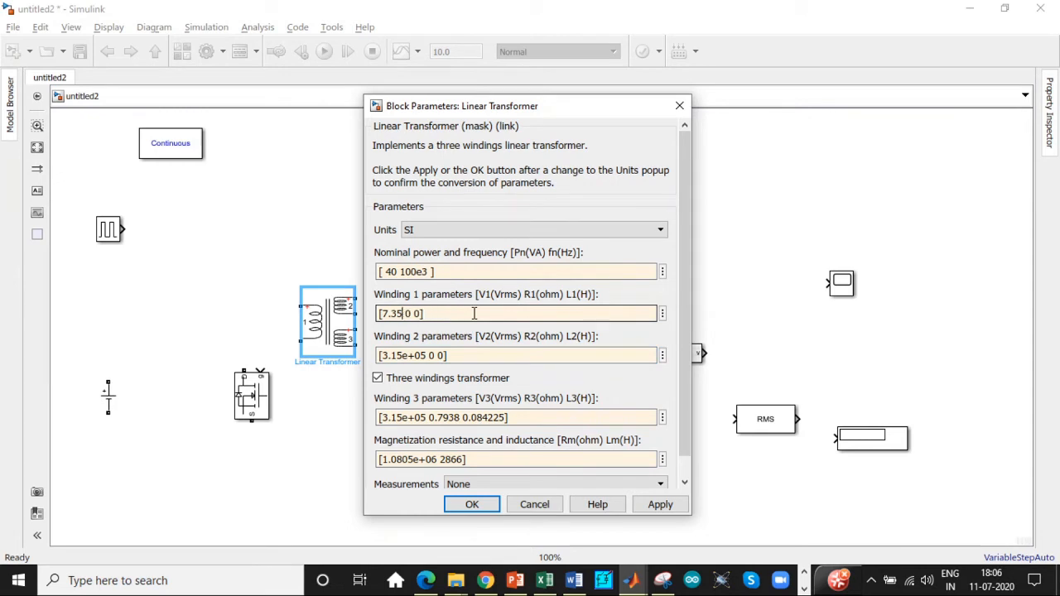
text(24)
Set the transformer's winding 2 voltage to 40, making its parameters [40 0 0]
click(457, 355)
triple_click(428, 355)
double_click(420, 355)
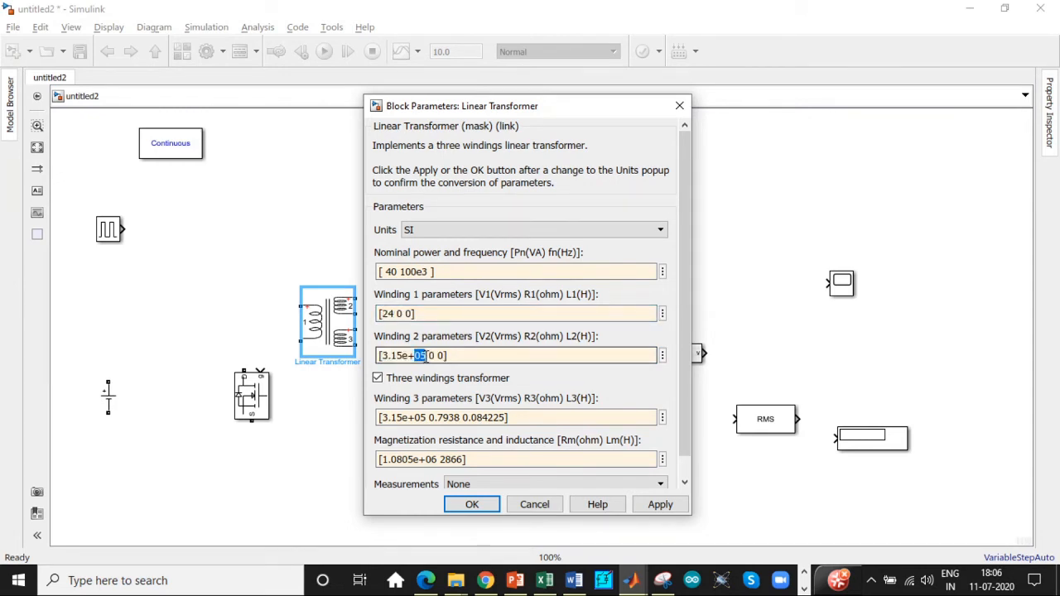
key(BackSpace)
key(BackSpace)
key(BackSpace)
key(BackSpace)
key(BackSpace)
key(BackSpace)
key(BackSpace)
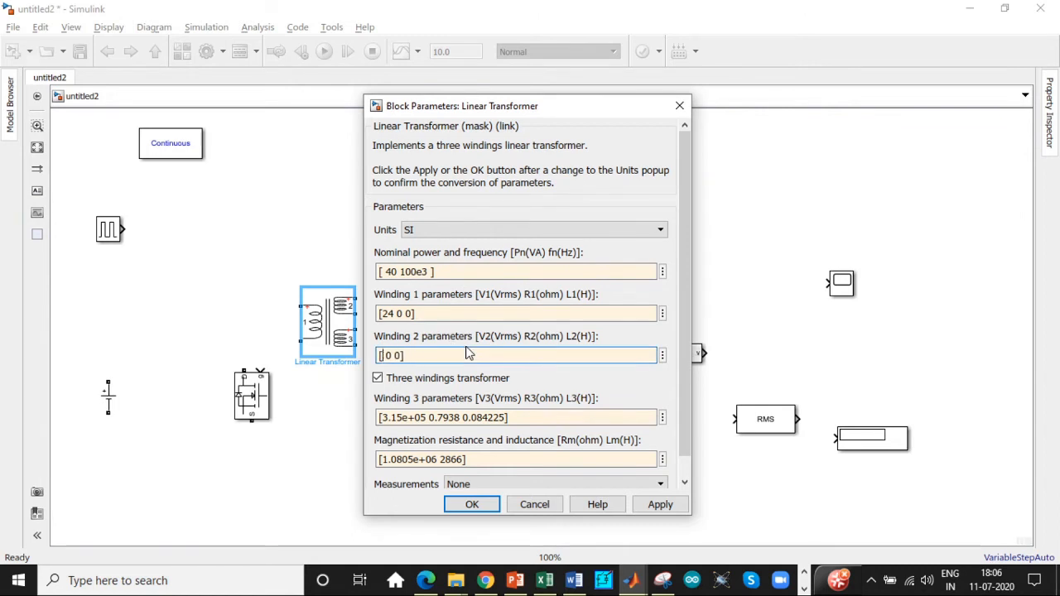
text(40)
Disable the three windings transformer option and accept the Linear Transformer's parameters
scroll(688, 335, down, 1)
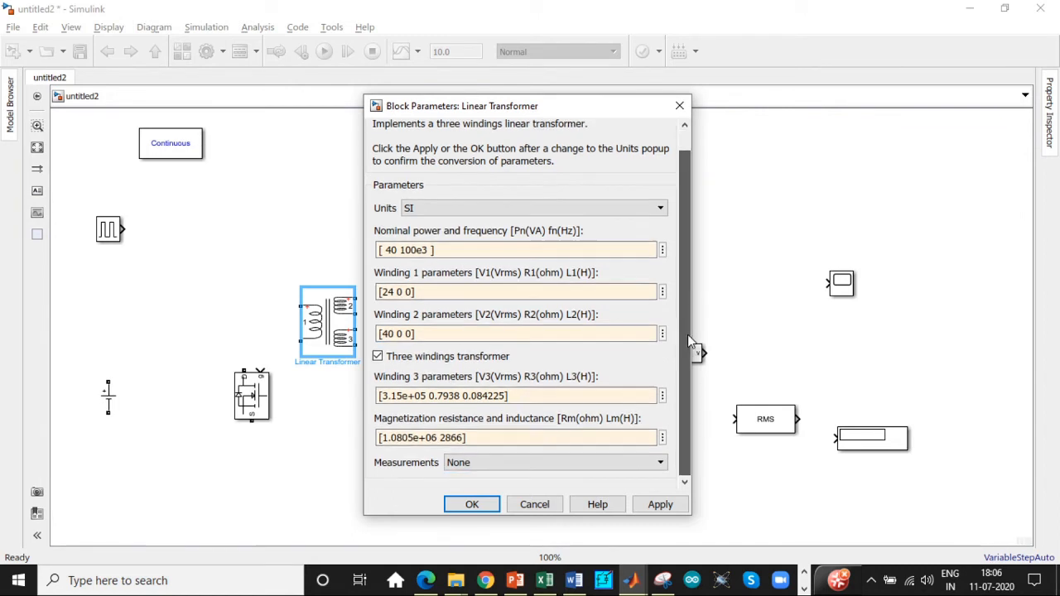
click(378, 357)
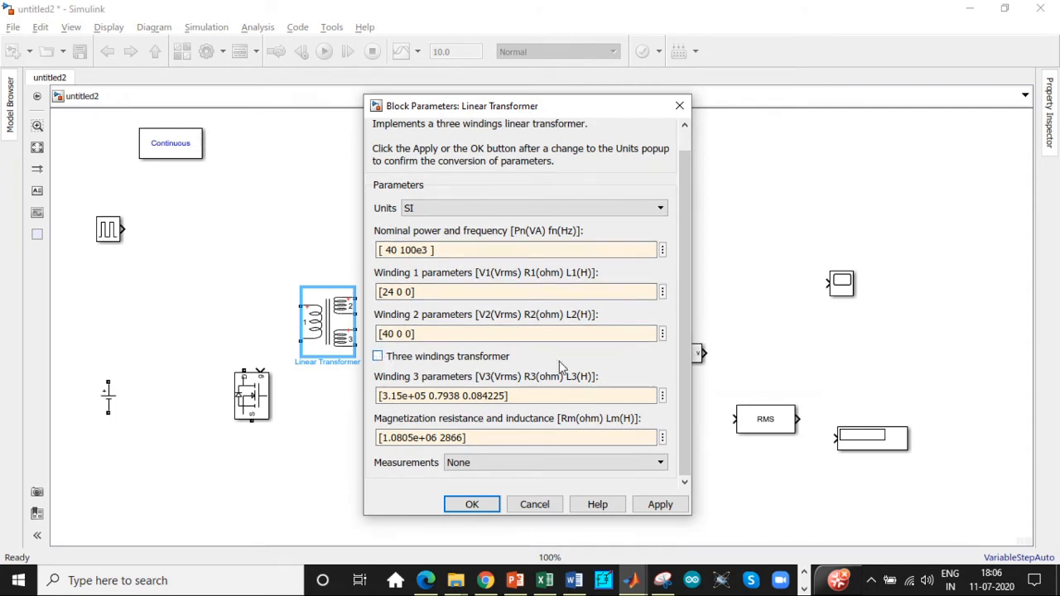
click(472, 504)
Set the DC Voltage Source amplitude to 24 V
double_click(108, 404)
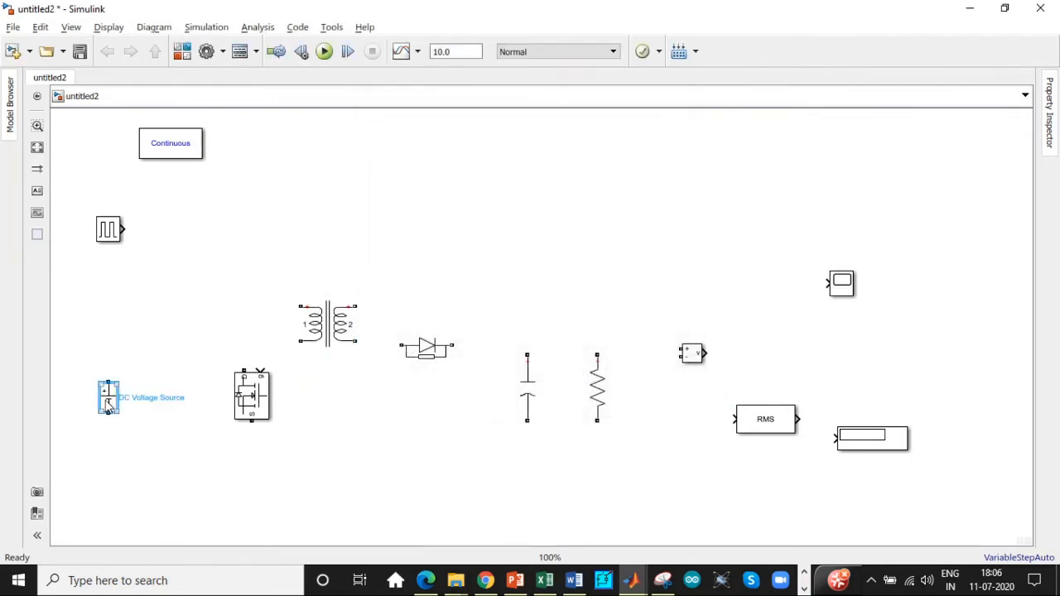
double_click(174, 399)
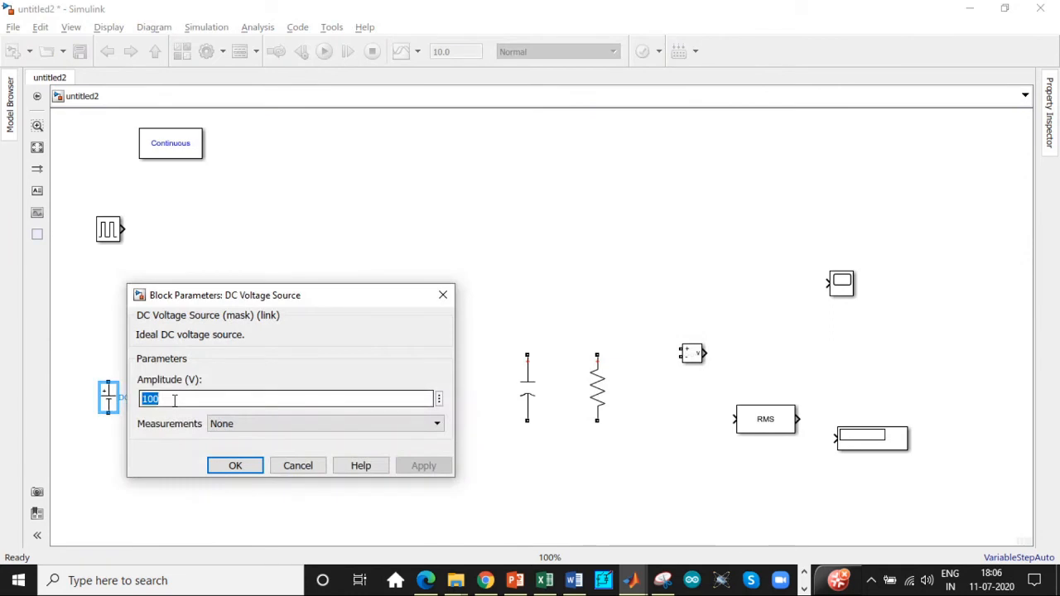
text(24)
click(236, 464)
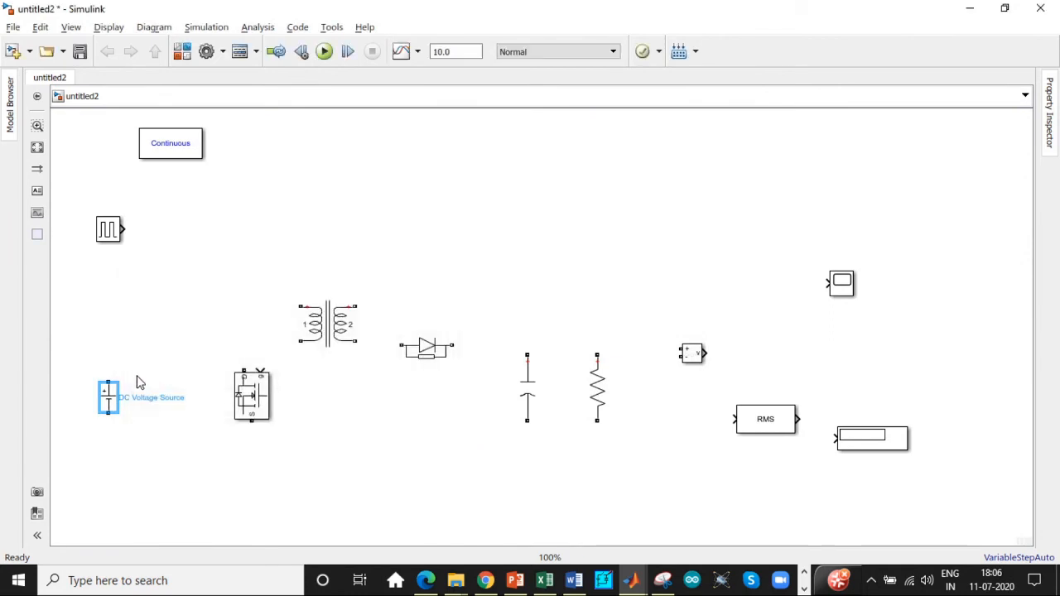
Wire the DC source, transformer winding 1 and MOSFET drain and source in a loop, and connect the pulse generator to the MOSFET gate
drag(108, 383, 244, 366)
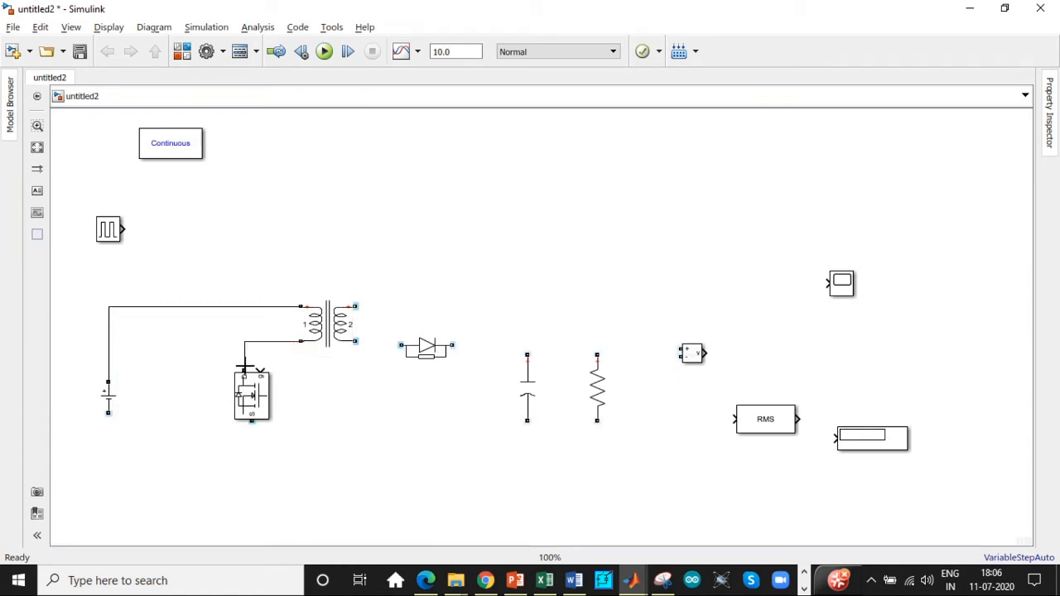
mouse_move(250, 421)
mouse_down()
mouse_move(116, 437)
mouse_move(106, 416)
mouse_up()
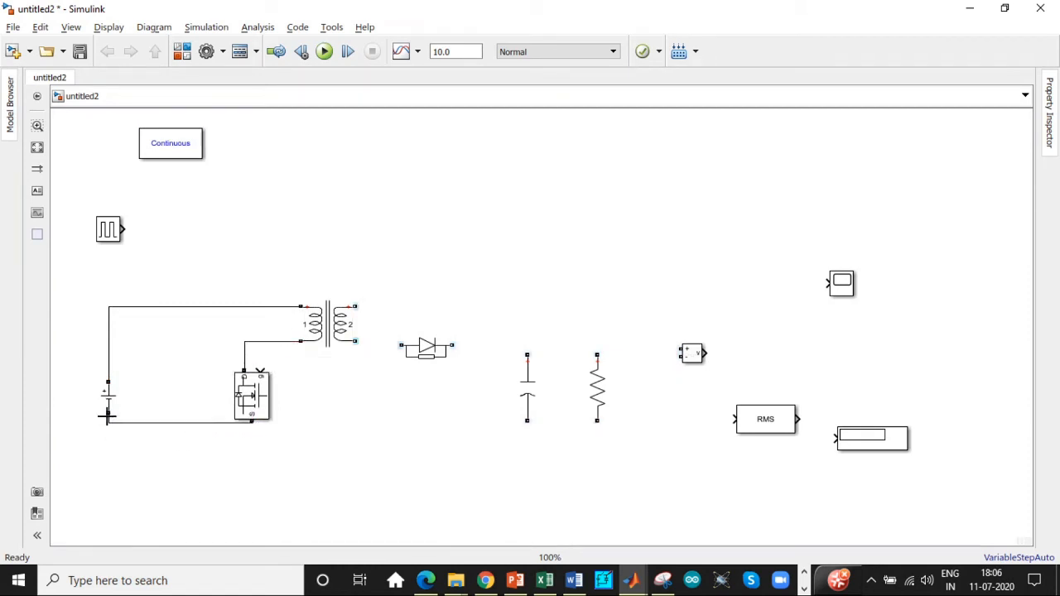
drag(260, 372, 125, 229)
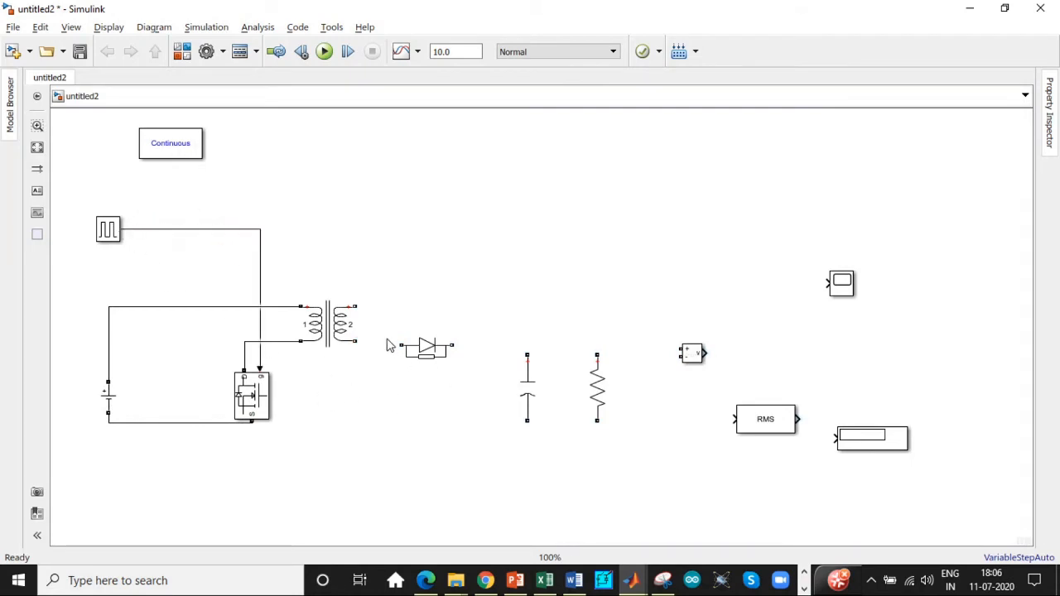
Move the diode up beside the transformer's secondary and wire winding 2's upper terminal through the diode to the capacitor's top terminal
click(426, 349)
drag(427, 351, 424, 318)
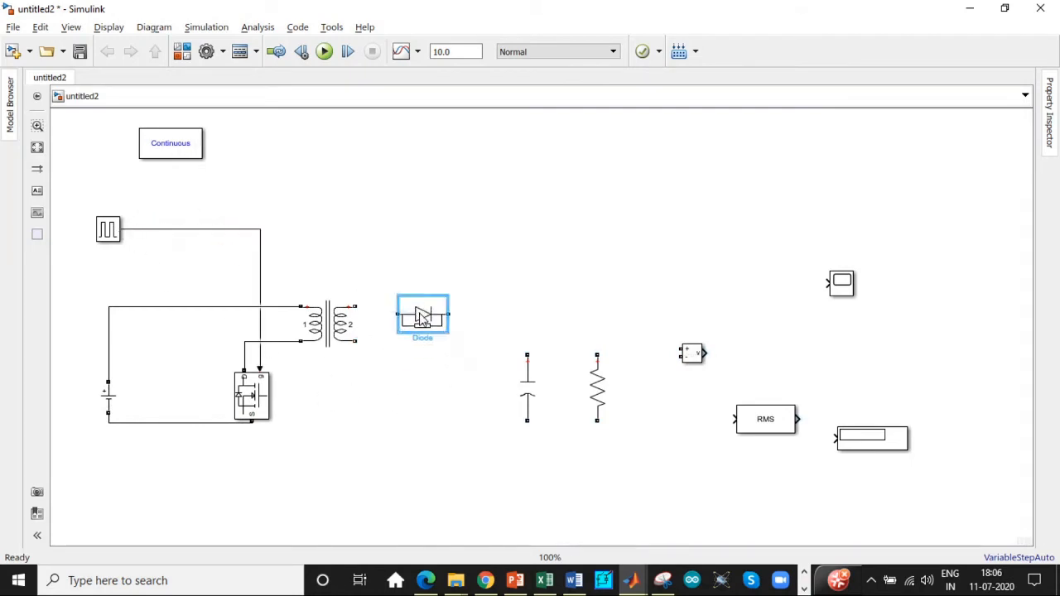
click(354, 313)
drag(354, 307, 529, 354)
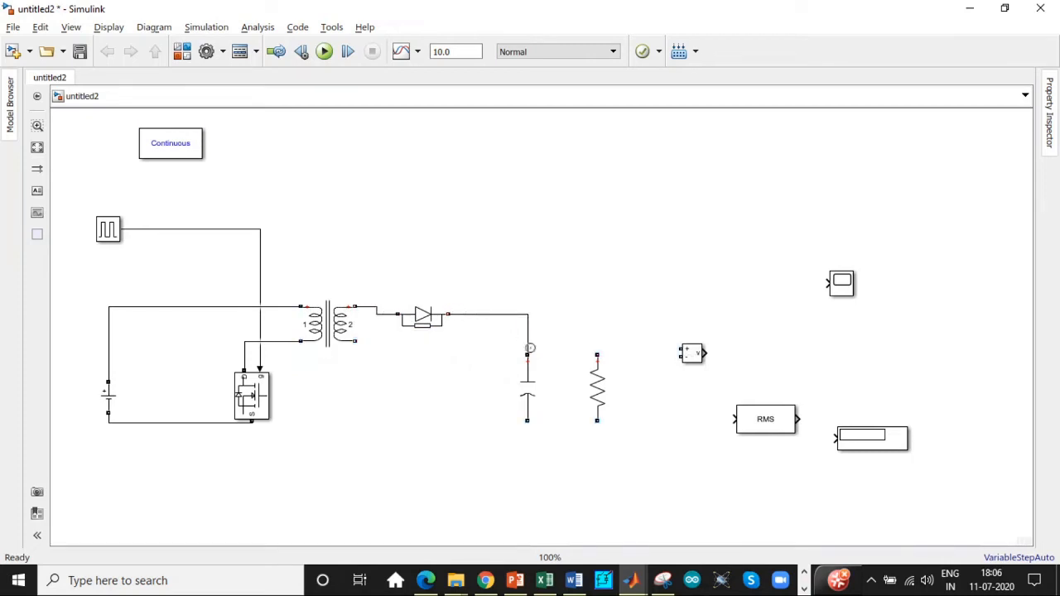
Wire the load resistor in parallel with the capacitor and return both lower terminals to winding 2's lower terminal
drag(597, 354, 528, 314)
click(421, 323)
drag(355, 340, 527, 420)
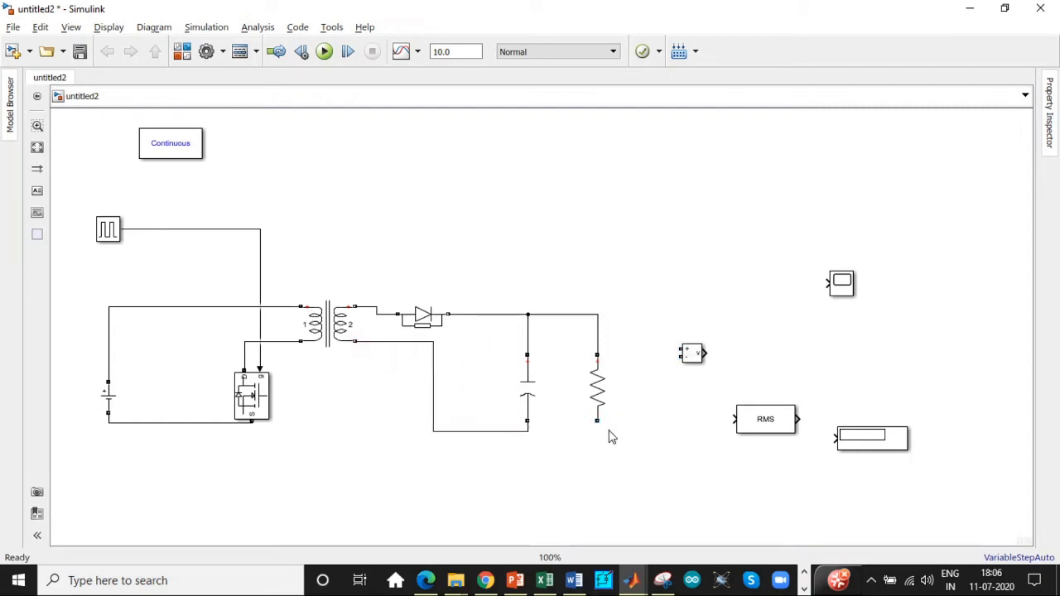
drag(597, 420, 527, 430)
Connect the voltage measurement across the load resistor and route its output to the scope and, through the RMS block, to the display
drag(680, 351, 600, 314)
drag(680, 357, 597, 428)
drag(702, 353, 827, 283)
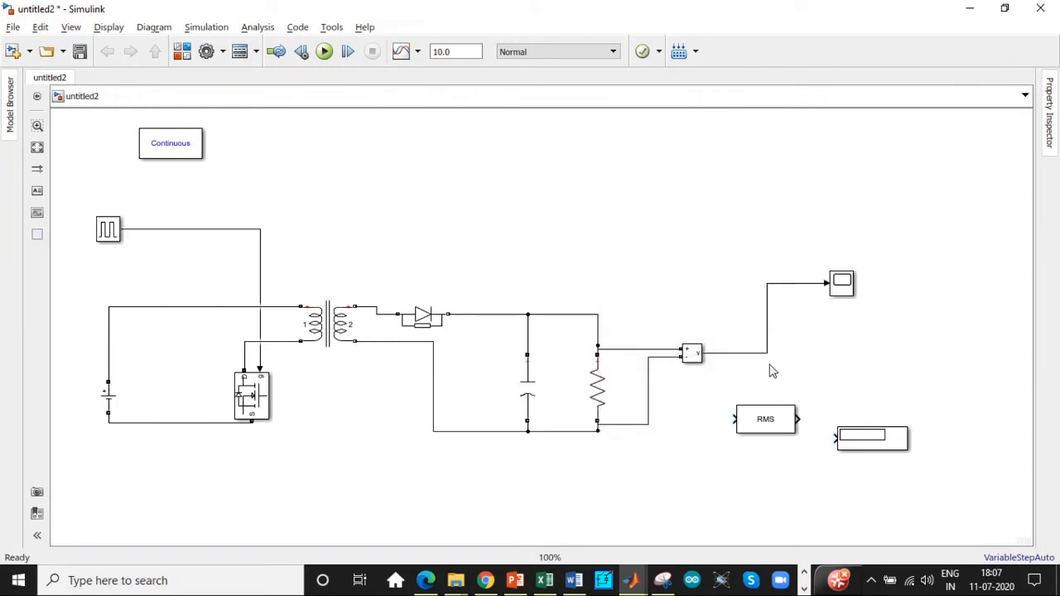
drag(733, 419, 727, 353)
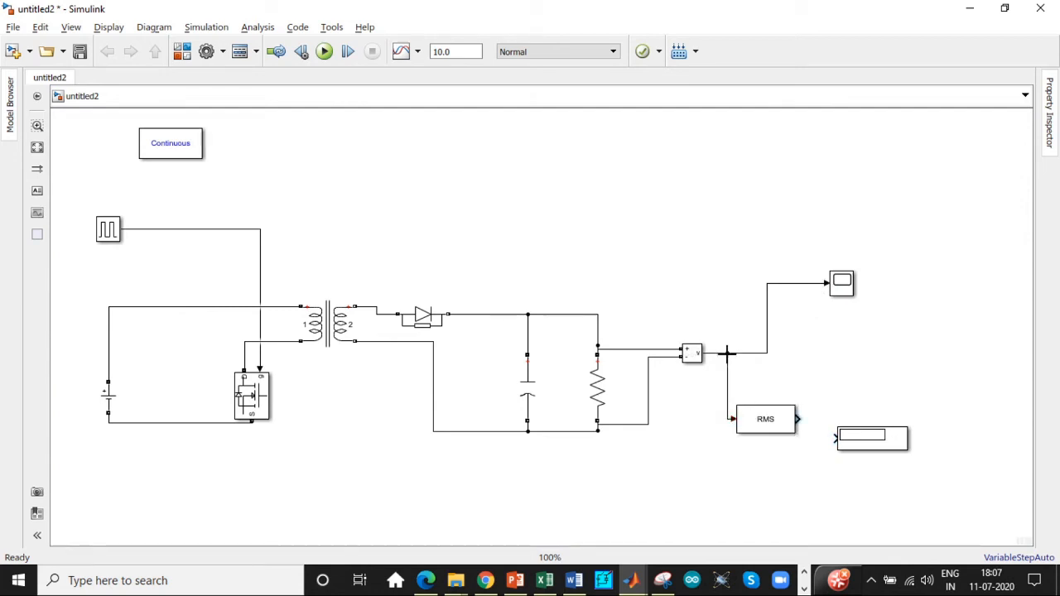
drag(798, 419, 833, 439)
click(771, 423)
click(874, 447)
click(381, 432)
Set the Pulse Generator's period to 1e-05 seconds and its pulse width to 35.71% of the period
click(112, 231)
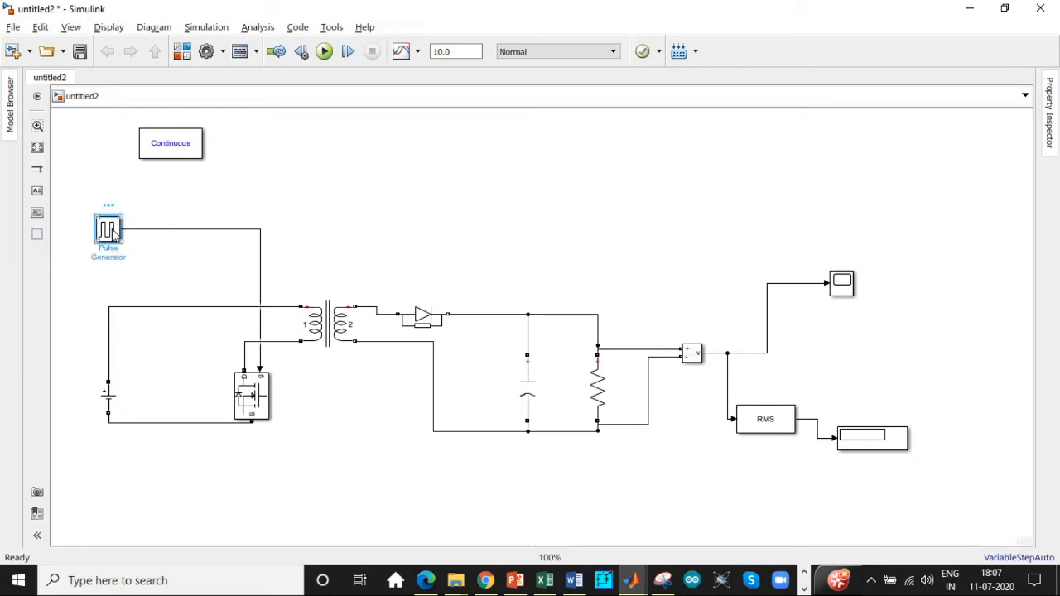
double_click(112, 231)
drag(485, 159, 484, 212)
double_click(169, 279)
text(1)
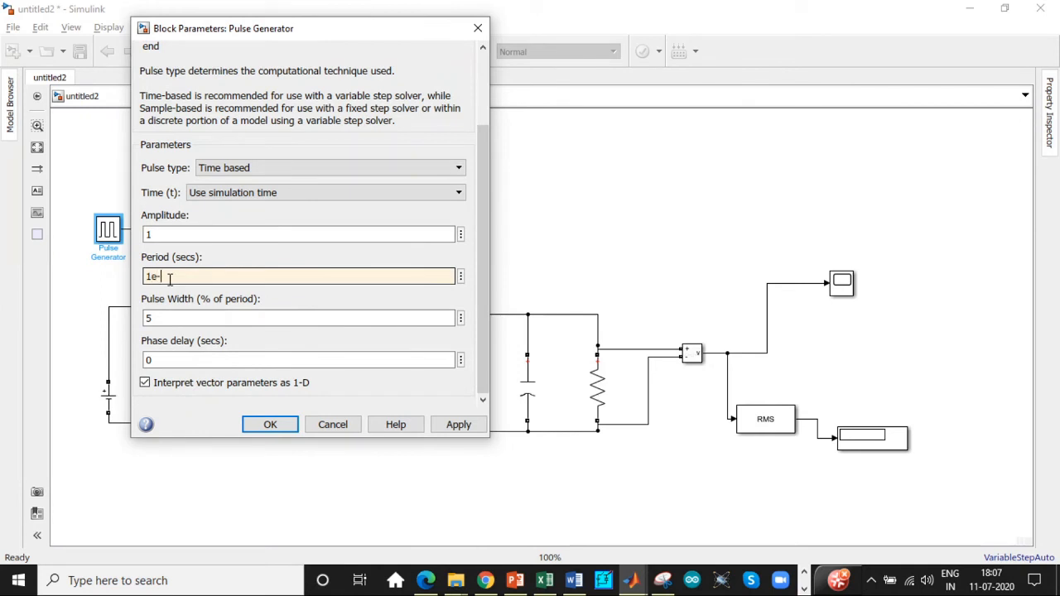
text(e-05)
double_click(168, 320)
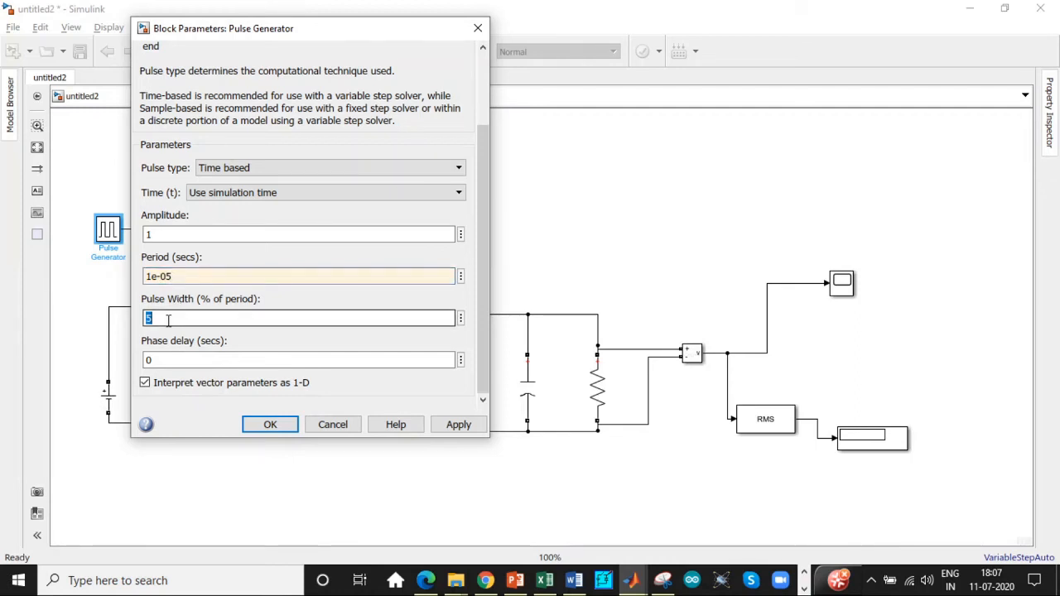
text(3)
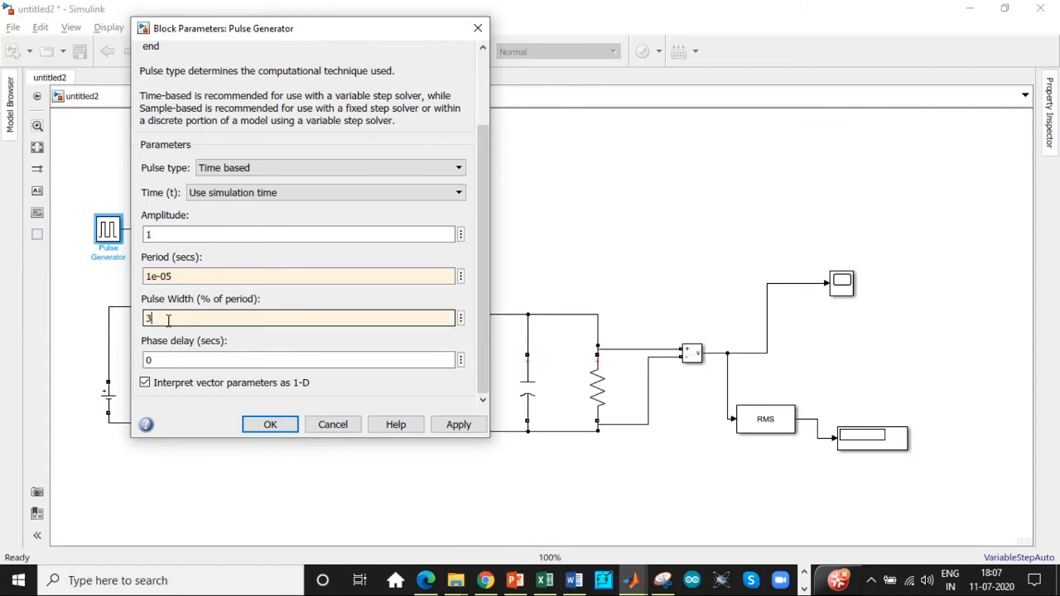
text(5.71)
click(280, 425)
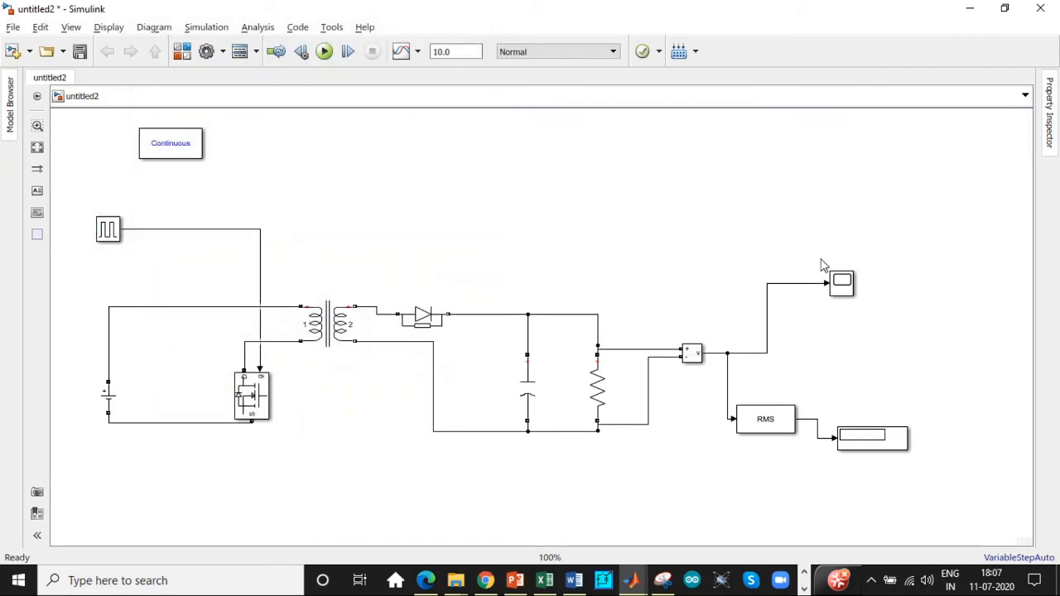
Set the simulation stop time to 0.1 and run the model
click(442, 53)
text(0.1)
click(458, 186)
click(326, 51)
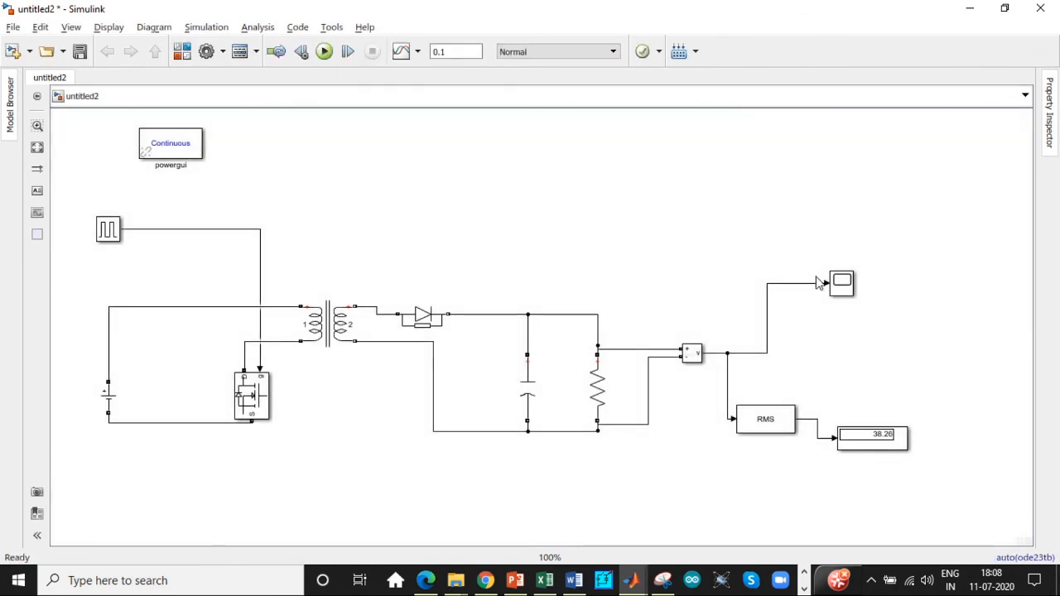
Check the RMS output on the display block and view the output voltage waveform in a maximized scope
click(876, 445)
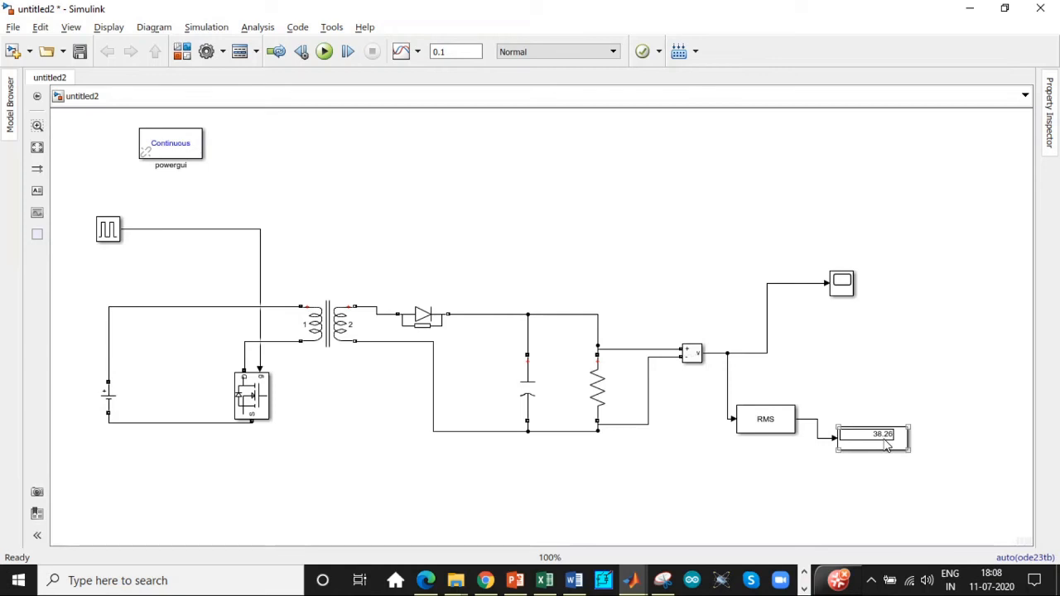
click(846, 289)
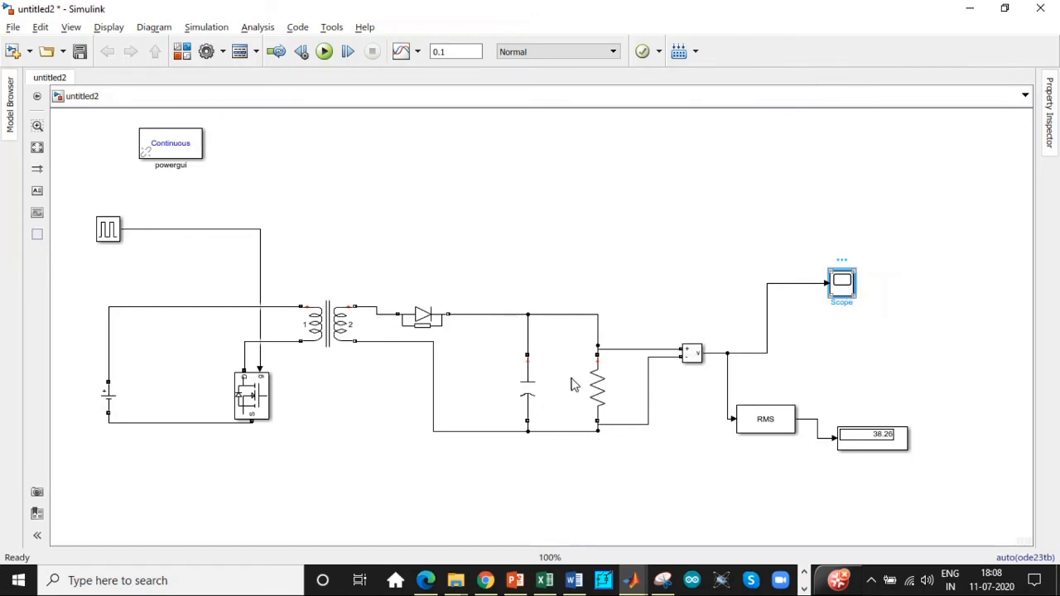
double_click(841, 284)
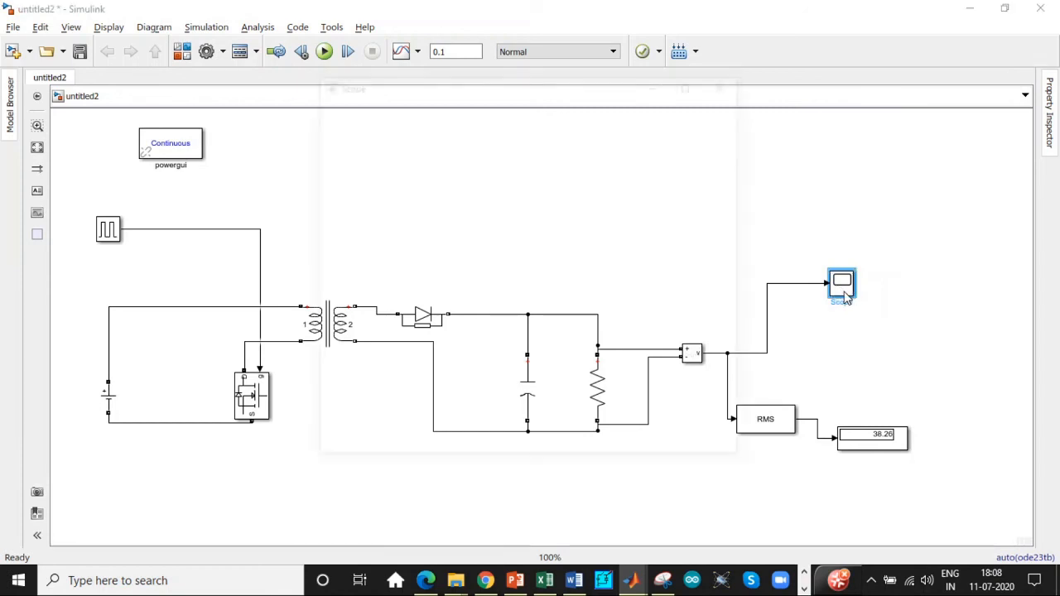
click(692, 81)
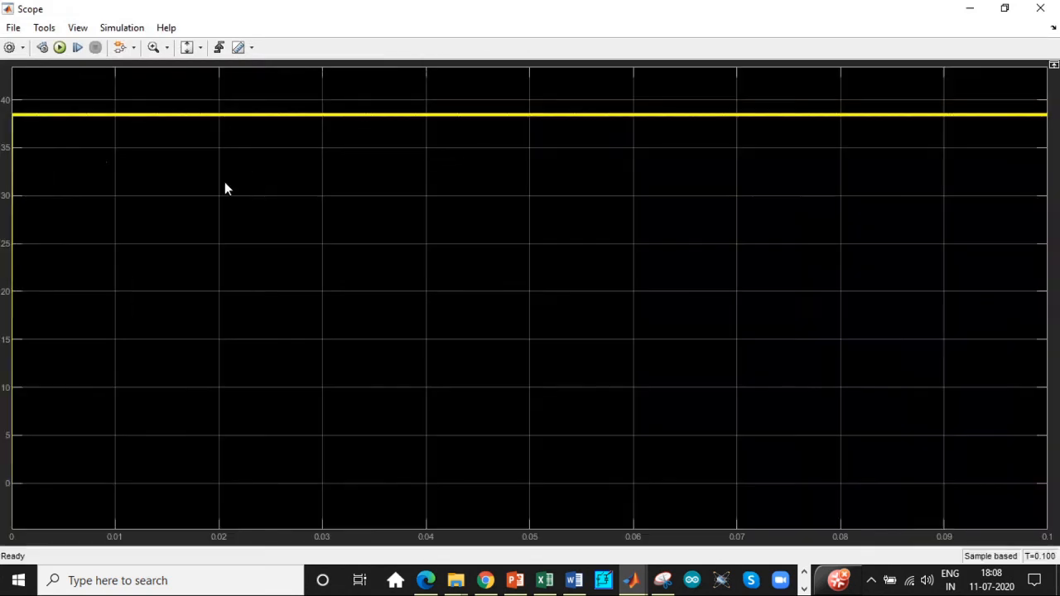
Zoom in on the output voltage trace to examine its ripple over a few switching periods, and close the scope
click(153, 49)
click(166, 48)
click(156, 49)
mouse_move(85, 104)
mouse_down()
mouse_move(262, 140)
mouse_move(241, 127)
mouse_up()
drag(89, 172, 307, 263)
drag(109, 152, 189, 436)
drag(133, 81, 289, 495)
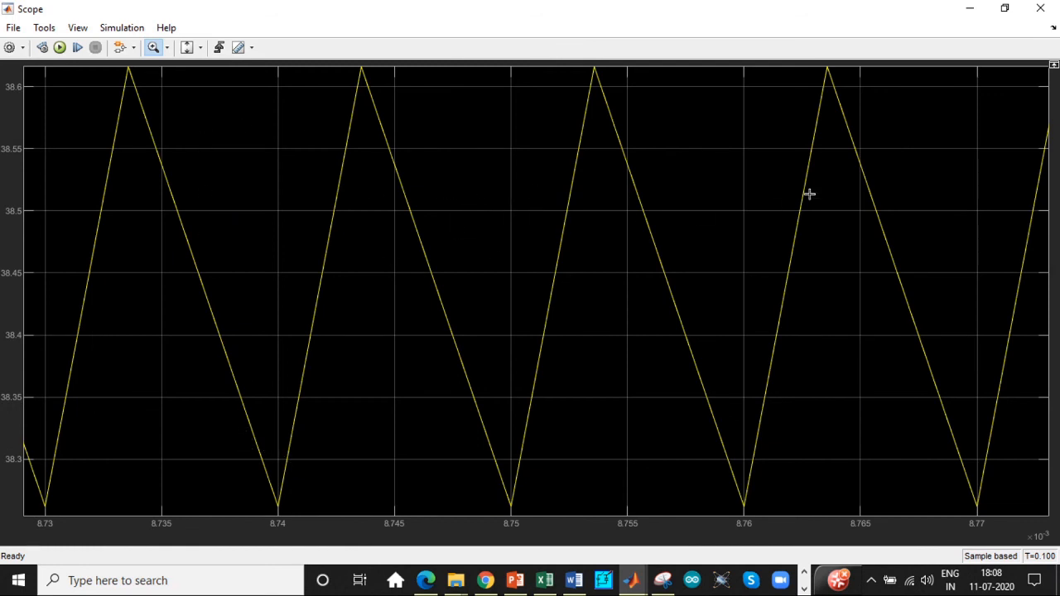
click(1039, 8)
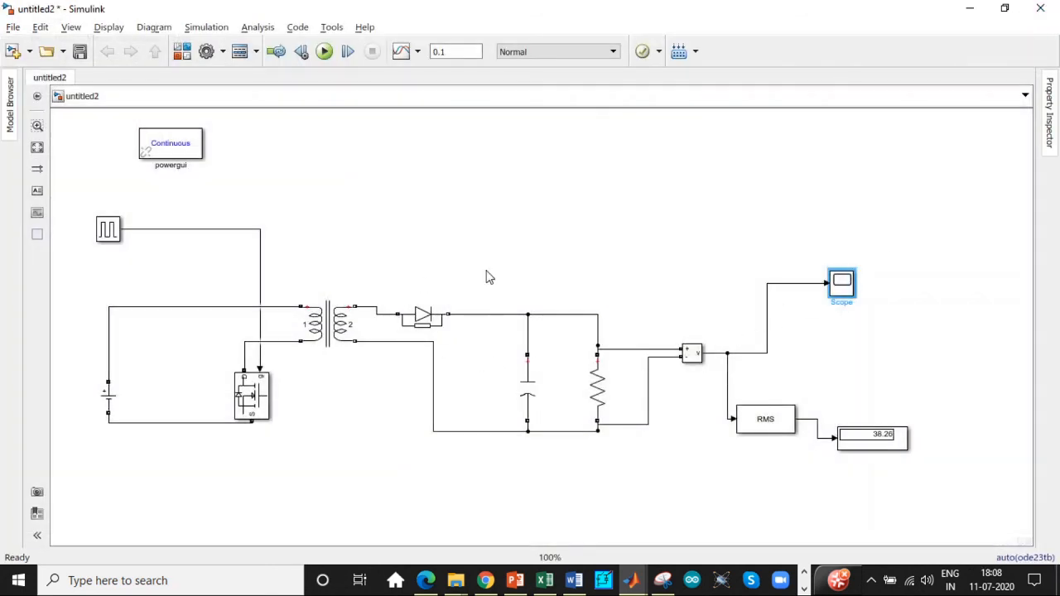